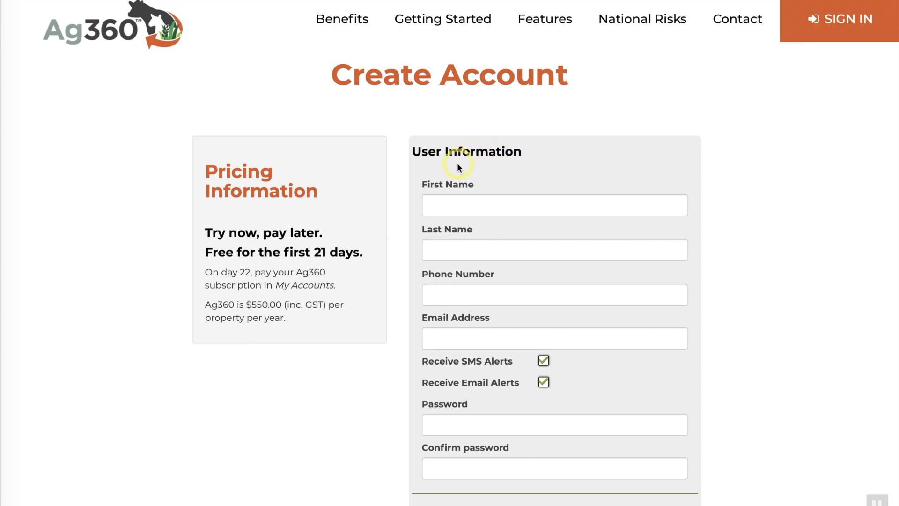
# - Scroll down the Create Account form to finish creating the account
pyautogui.scroll(-3, 594, 158)
pyautogui.scroll(-3, 595, 159)
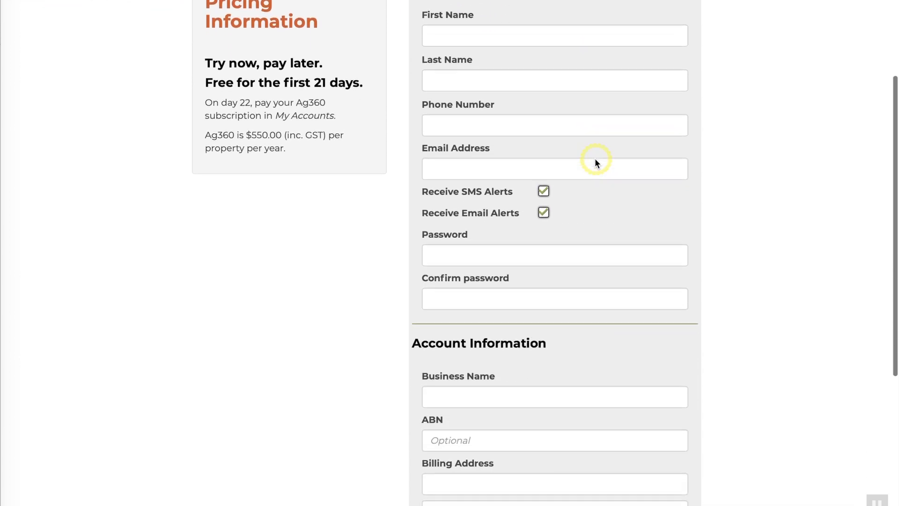
pyautogui.scroll(-4, 595, 162)
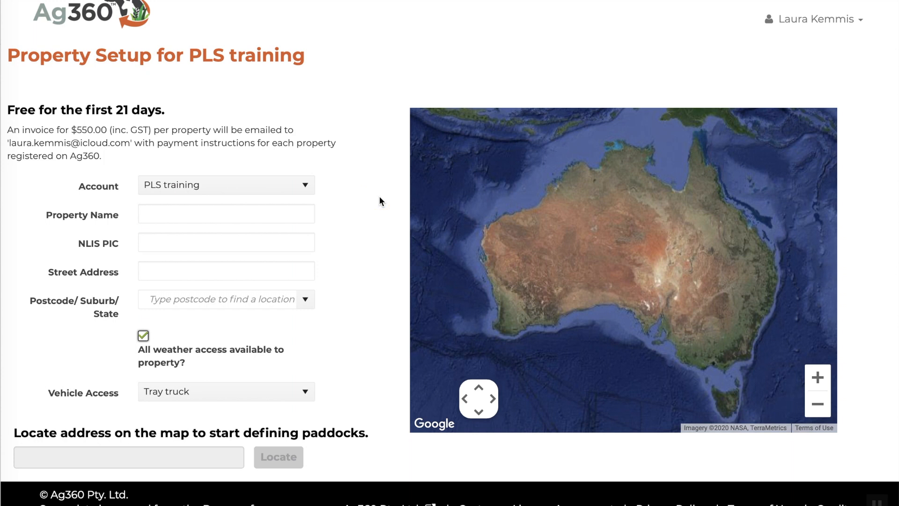
pyautogui.click(273, 211)
pyautogui.write('Training account')
pyautogui.press('Tab')
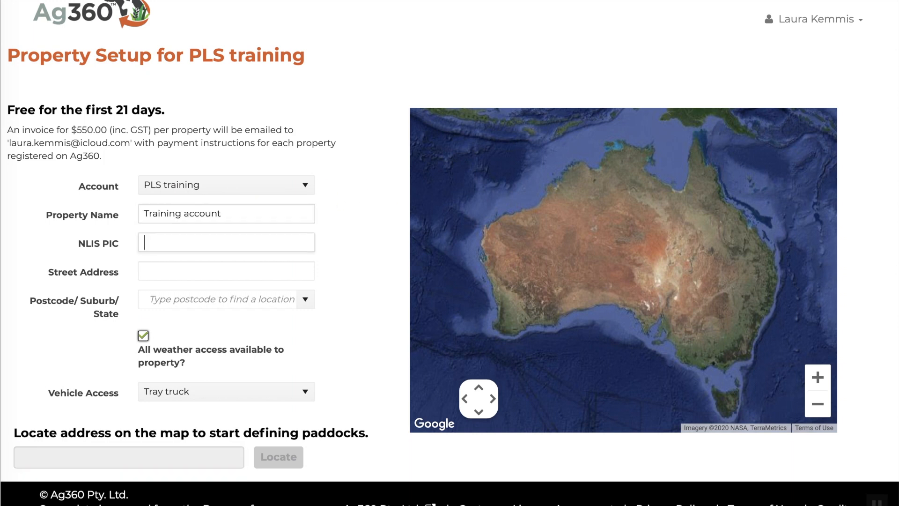
pyautogui.press('Tab')
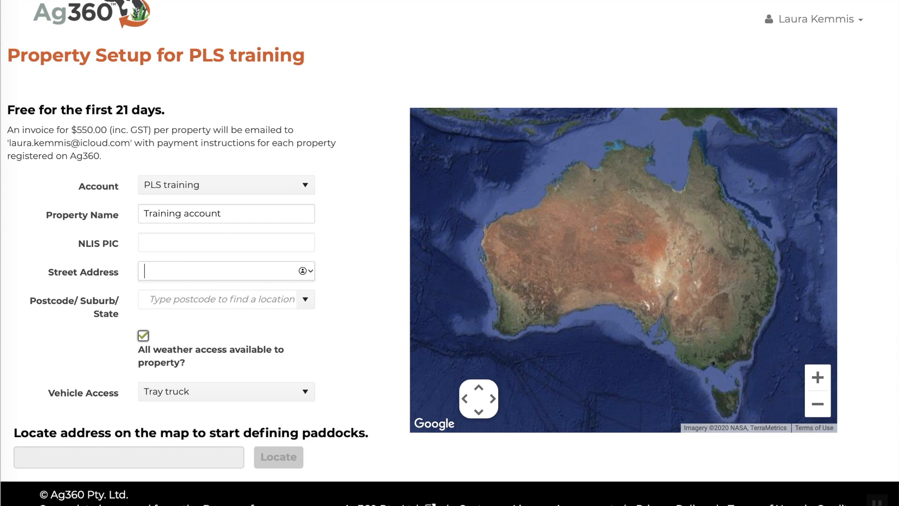
pyautogui.click(300, 454)
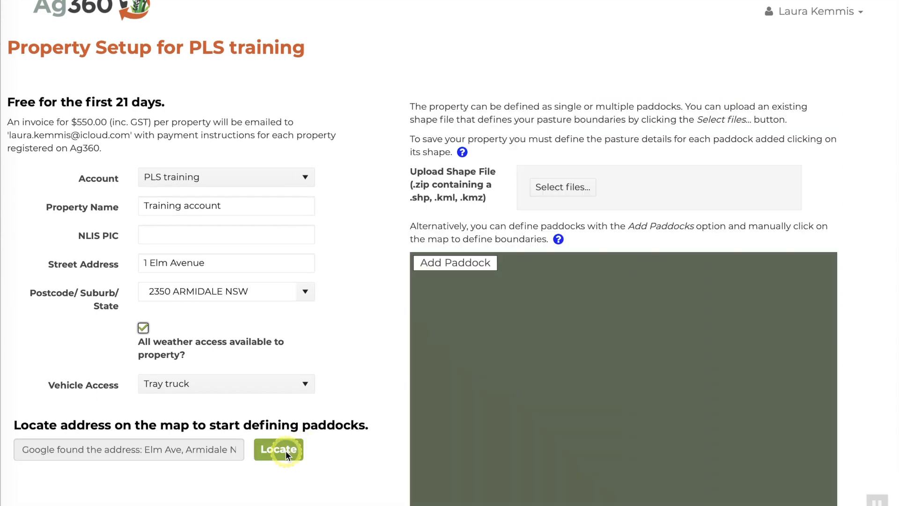
# - Zoom the satellite map out around the red address marker to show nearby paddocks
pyautogui.scroll(-3, 375, 212)
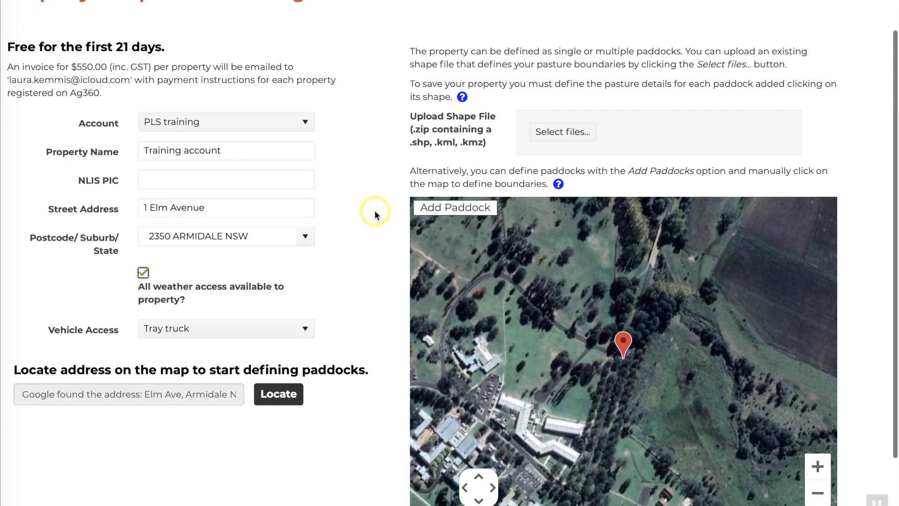
pyautogui.scroll(1, 375, 213)
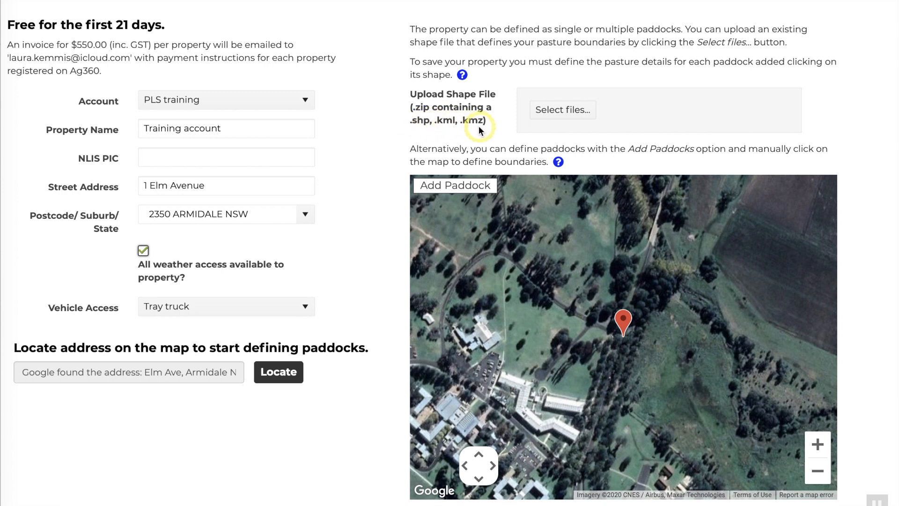
pyautogui.scroll(-1, 386, 206)
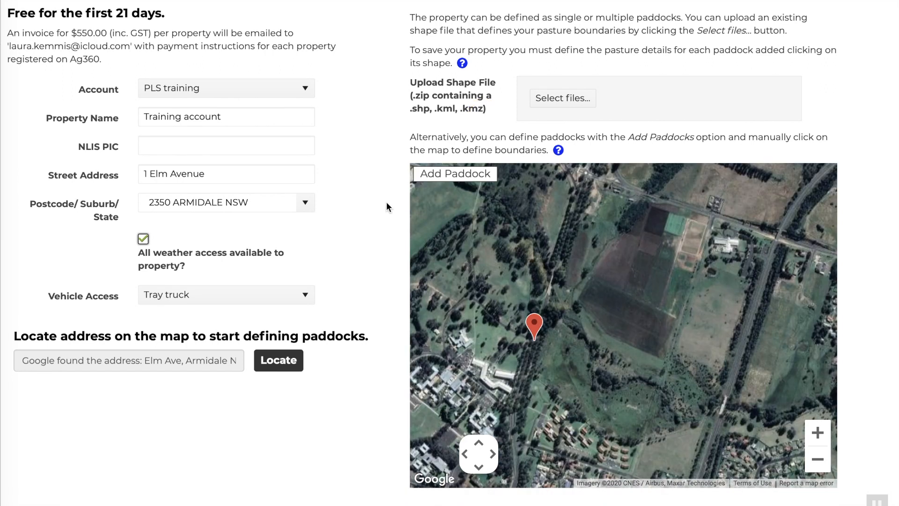
# - Draw a four-corner paddock of 17.3 ha over the field north-east of the pin
pyautogui.click(447, 175)
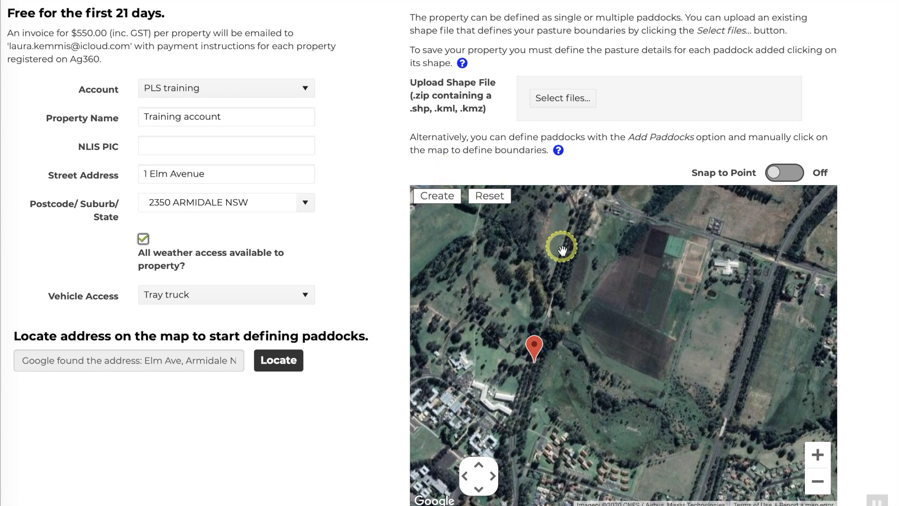
pyautogui.click(549, 331)
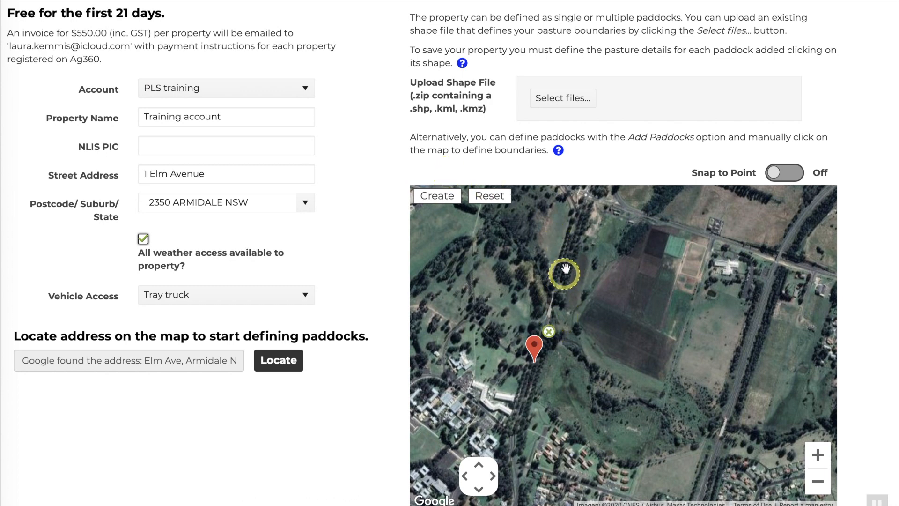
pyautogui.click(592, 211)
pyautogui.click(707, 237)
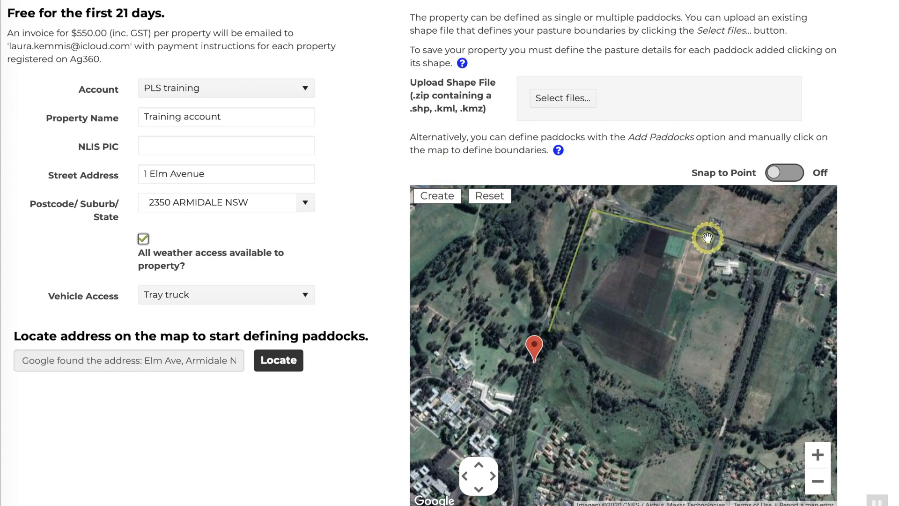
pyautogui.click(673, 378)
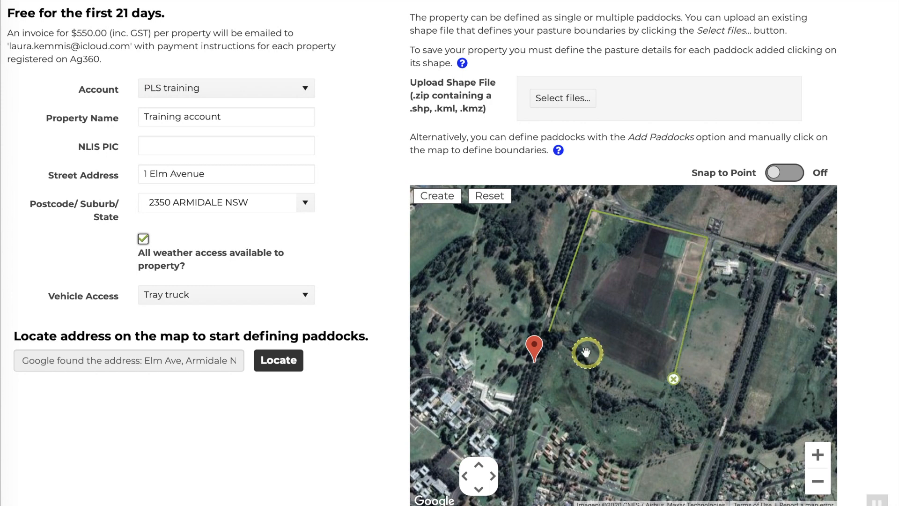
pyautogui.click(548, 331)
pyautogui.click(436, 196)
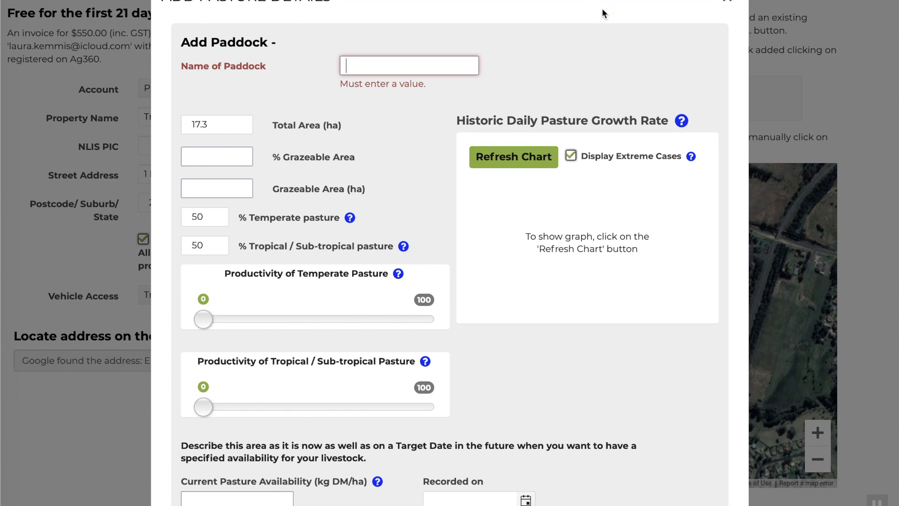
# - Name the paddock North, set 95% grazeable area (16.5 ha), and view the temperate pasture help
pyautogui.write('North')
pyautogui.click(251, 110)
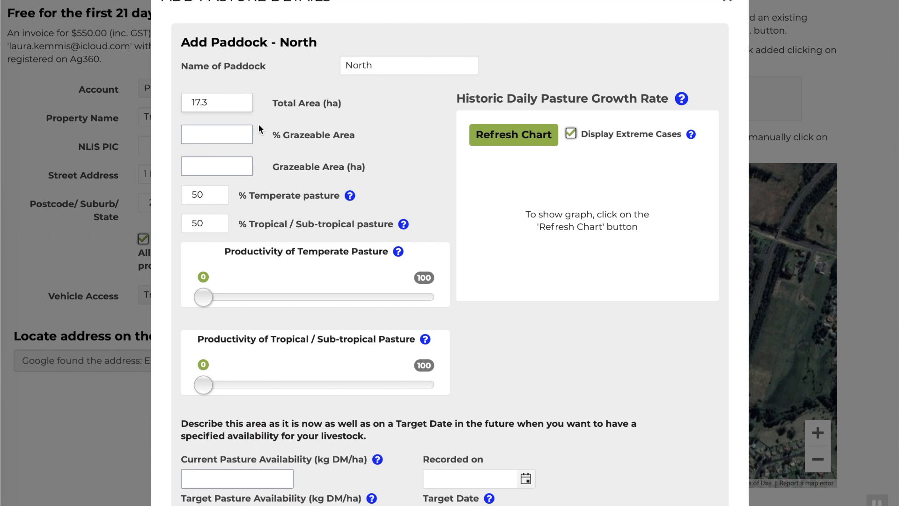
pyautogui.click(240, 133)
pyautogui.write('95')
pyautogui.press('Tab')
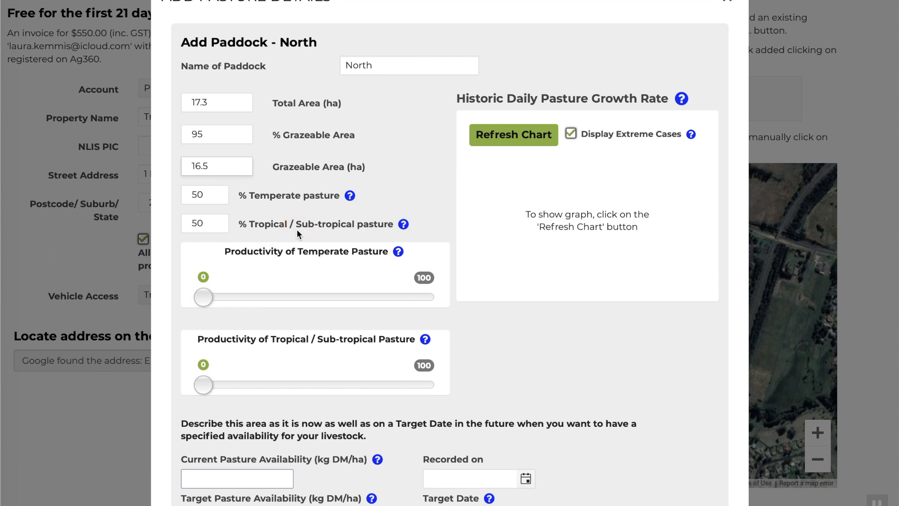
pyautogui.click(350, 198)
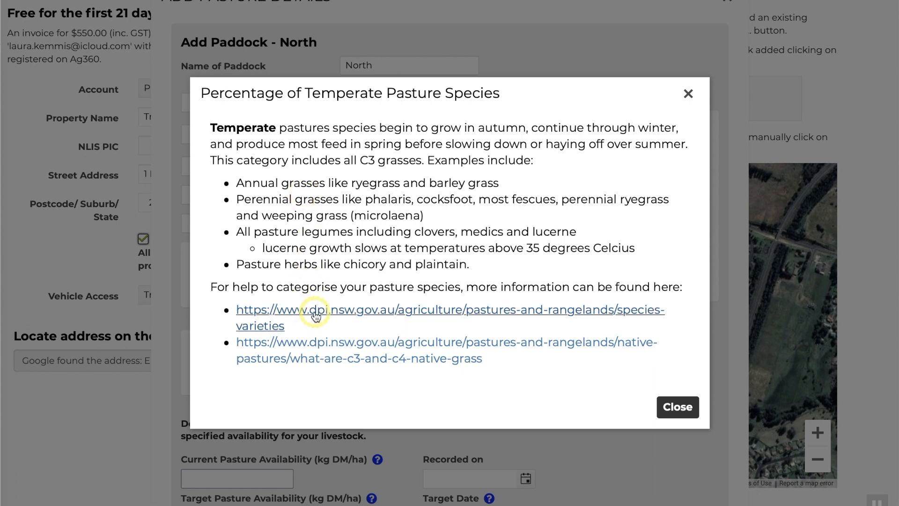
# - Review the productivity help and set temperate pasture productivity to 58
pyautogui.click(665, 404)
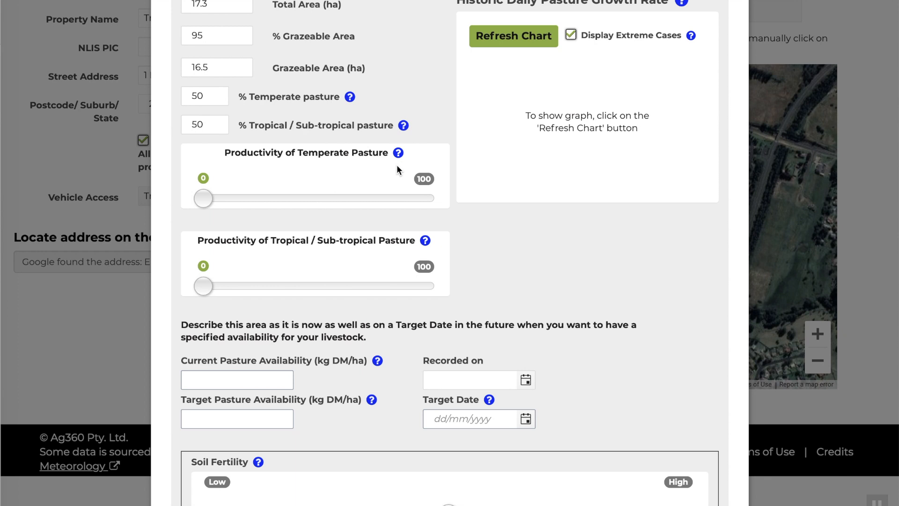
pyautogui.scroll(2, 397, 169)
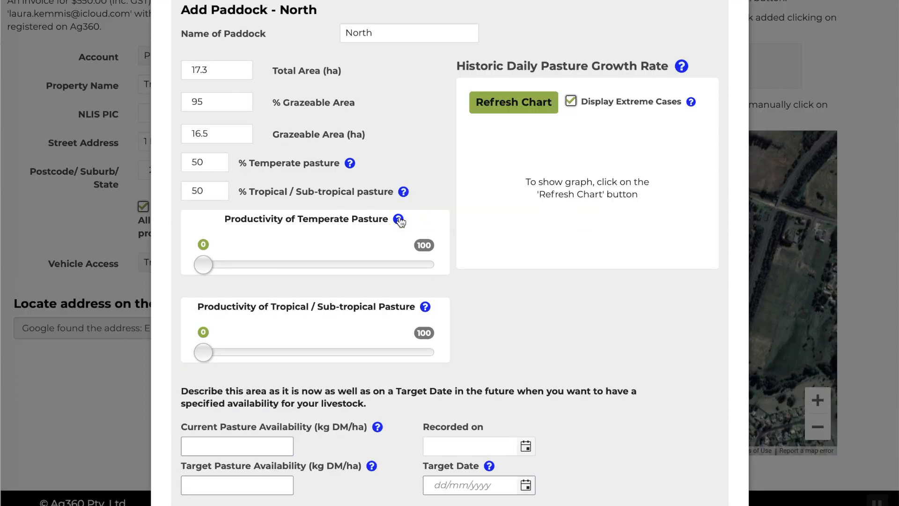
pyautogui.click(398, 220)
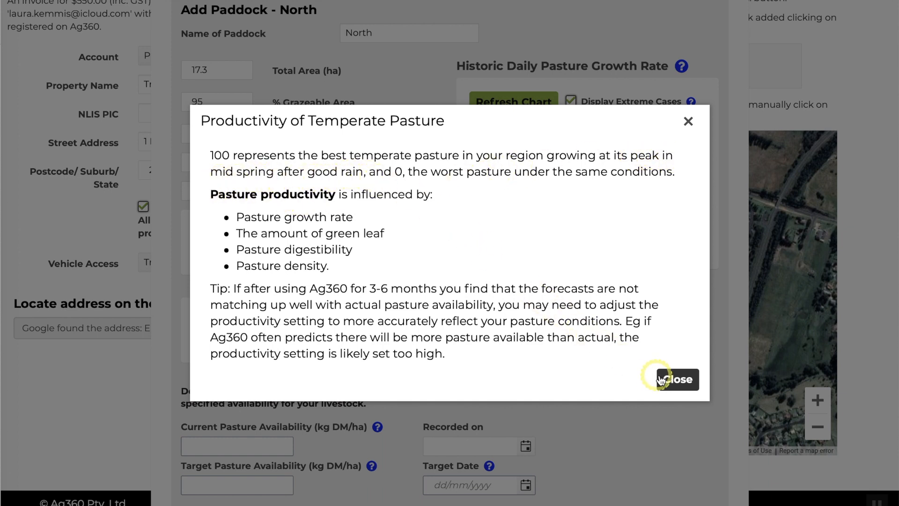
pyautogui.click(677, 379)
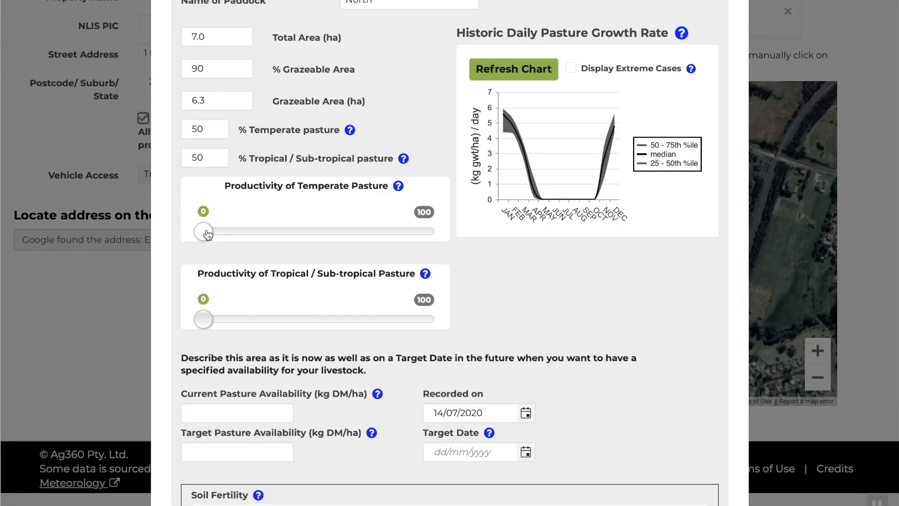
pyautogui.moveTo(203, 231); pyautogui.dragTo(337, 237)
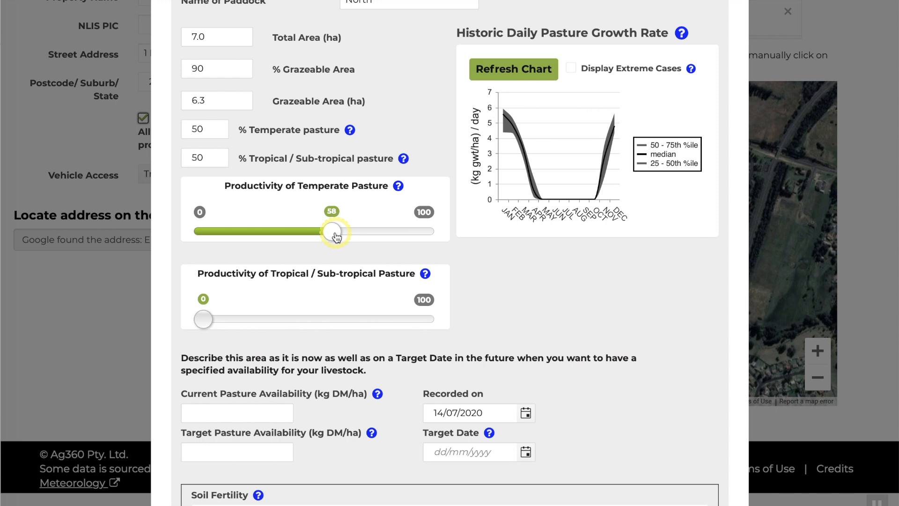
# - Refresh the Historic Daily Pasture Growth Rate chart, now peaking near 20 kg gwt/ha/day
pyautogui.click(540, 75)
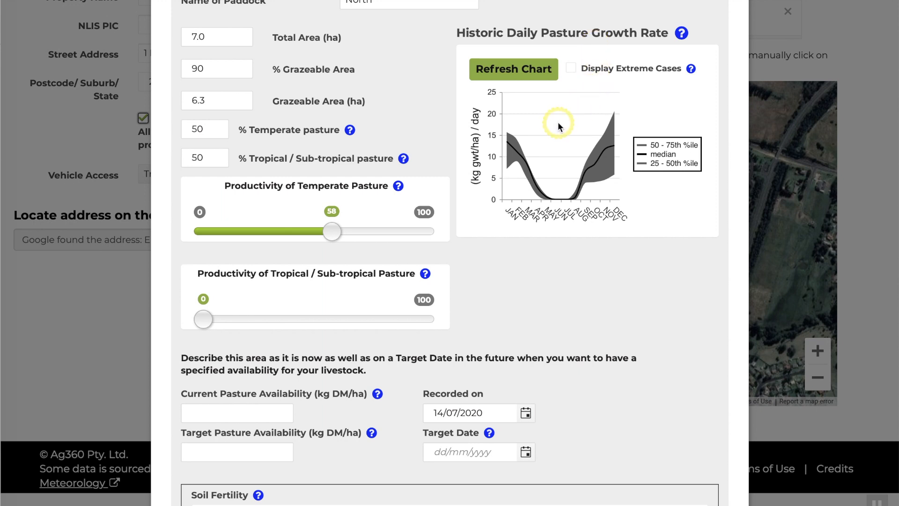
pyautogui.scroll(-2, 558, 126)
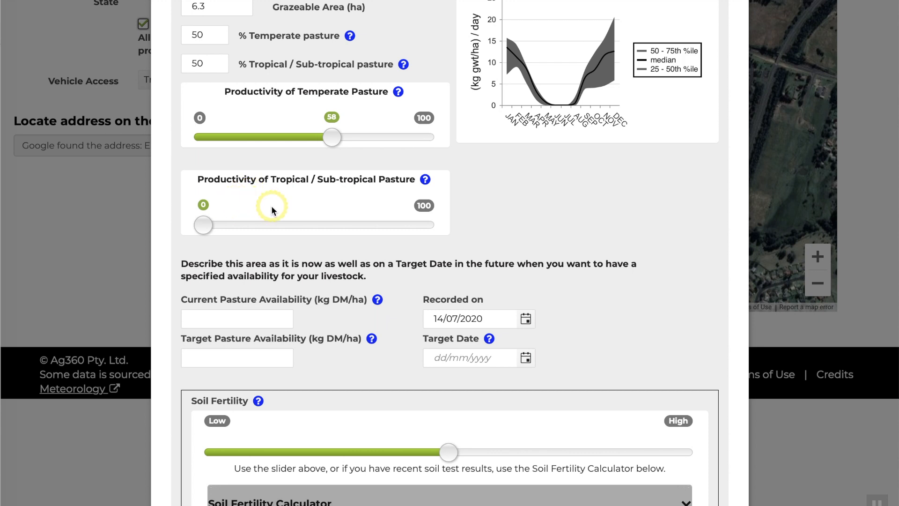
# - Enter 800 kg DM/ha as target pasture availability with target date 28/08/2020
pyautogui.scroll(-3, 273, 218)
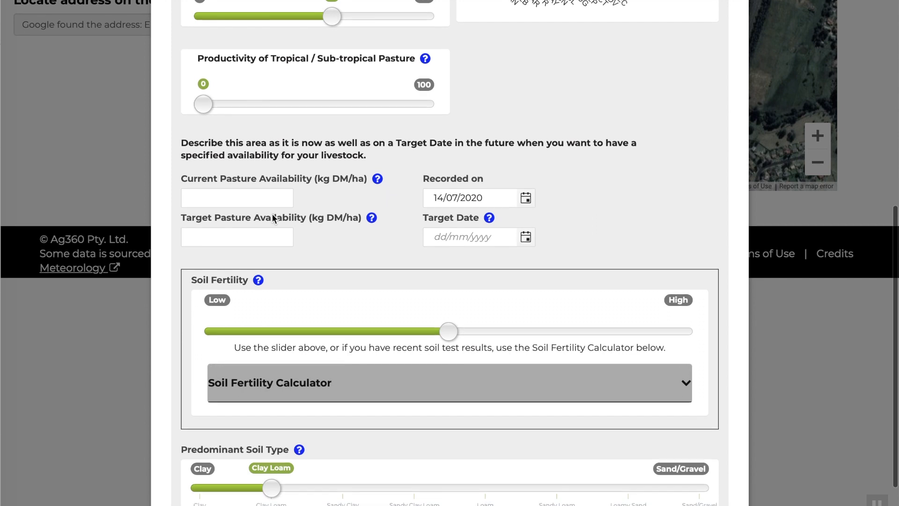
pyautogui.click(267, 186)
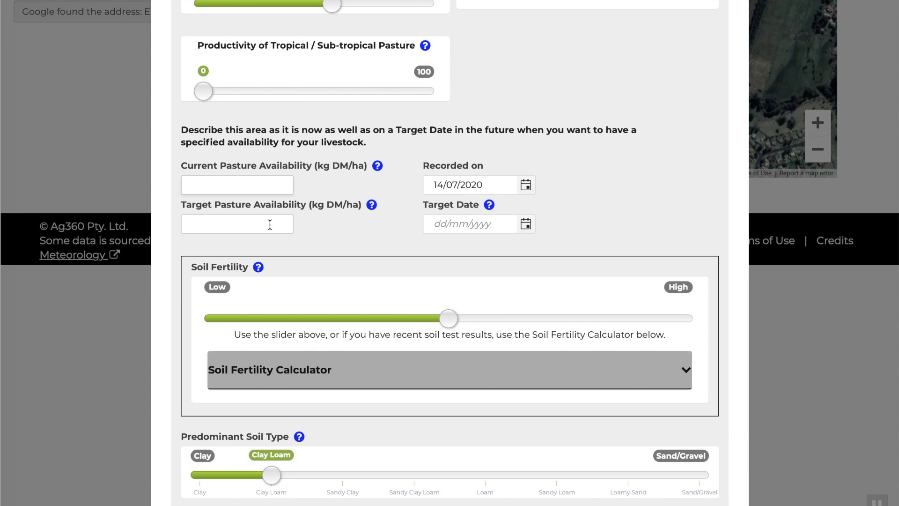
pyautogui.click(585, 236)
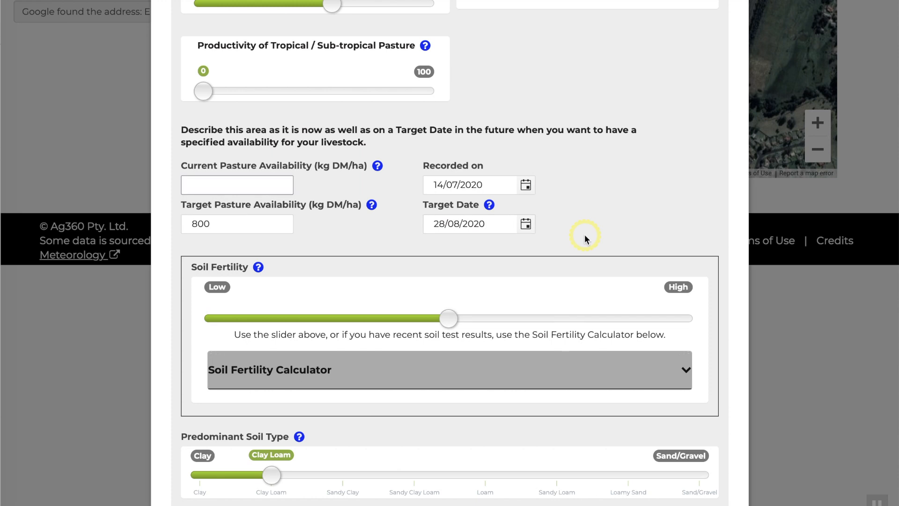
pyautogui.scroll(-2, 585, 237)
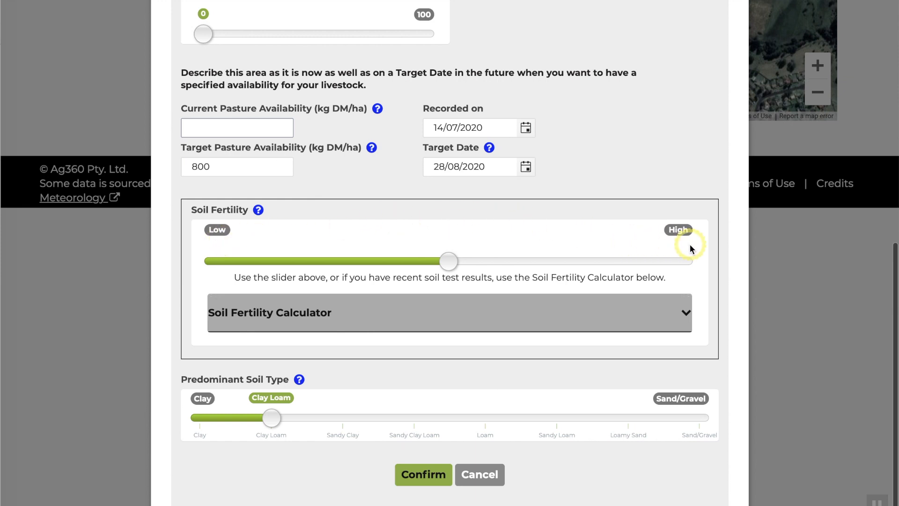
# - Set Colwell P 17, KCl-40 S 7, Al% CEC 27 and Sandy Clay soil, then confirm the paddock
pyautogui.click(687, 314)
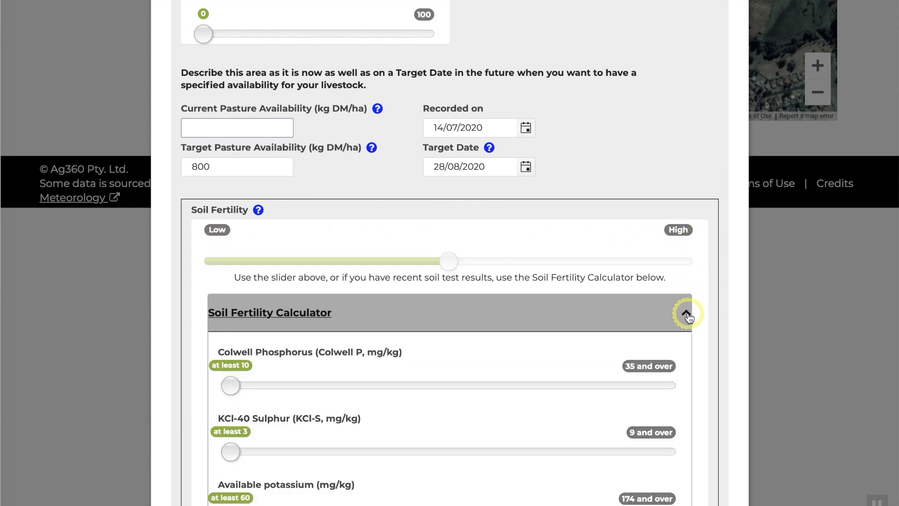
pyautogui.scroll(-4, 688, 317)
pyautogui.moveTo(230, 215); pyautogui.dragTo(349, 227)
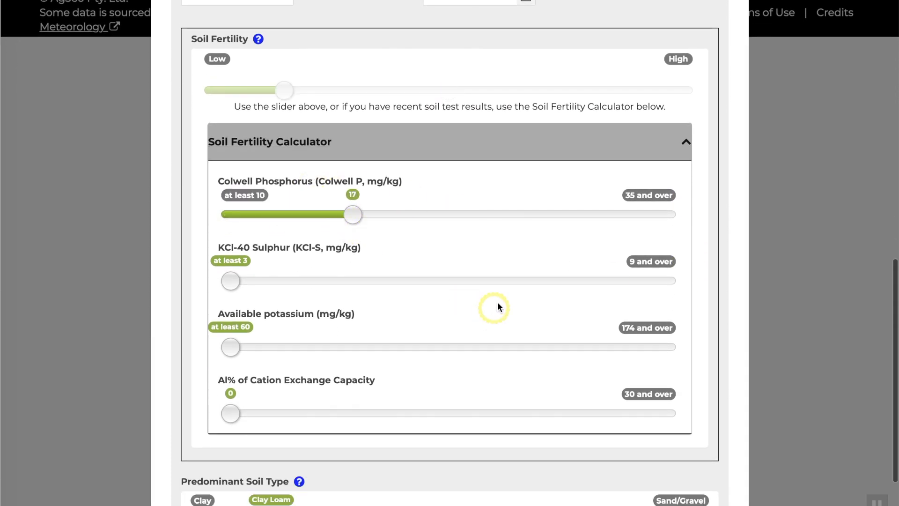
pyautogui.click(490, 280)
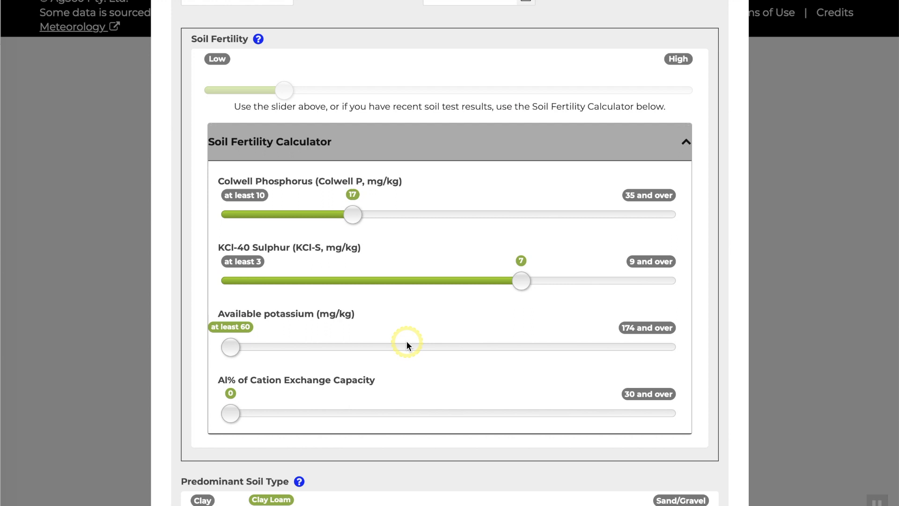
pyautogui.click(617, 412)
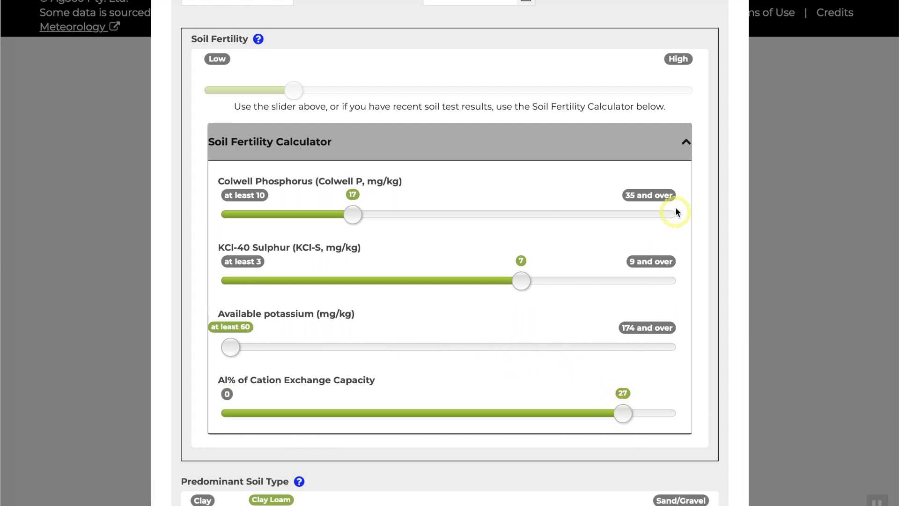
pyautogui.click(686, 142)
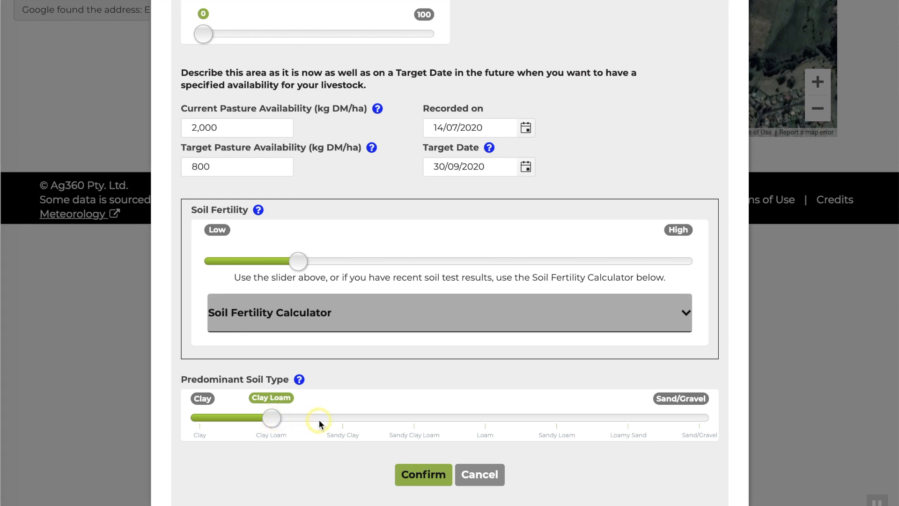
pyautogui.click(346, 419)
pyautogui.click(417, 470)
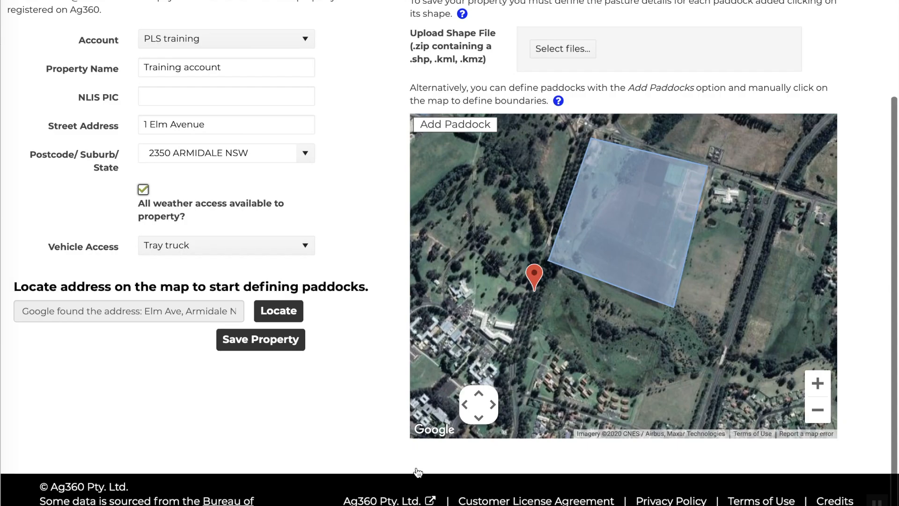
# - Upload the Ag360 armidale.kmz shape file
pyautogui.scroll(1, 417, 471)
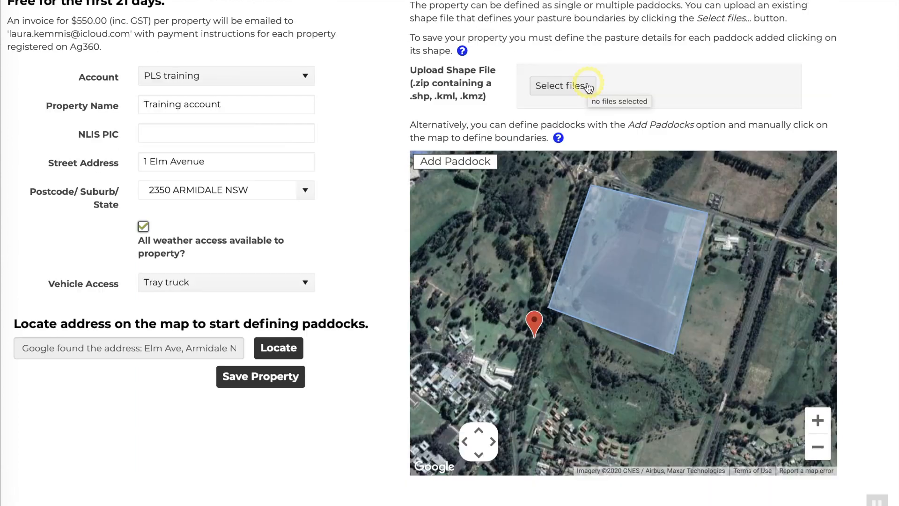
pyautogui.click(588, 87)
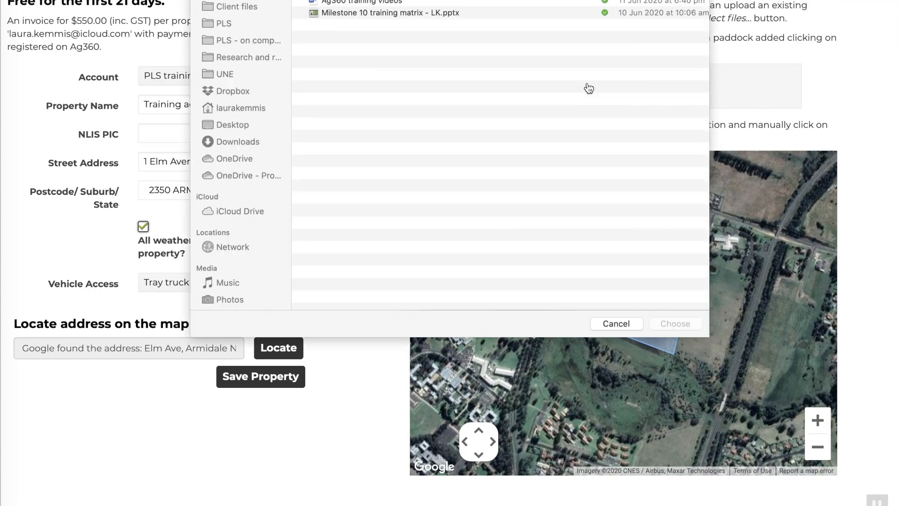
pyautogui.click(383, 30)
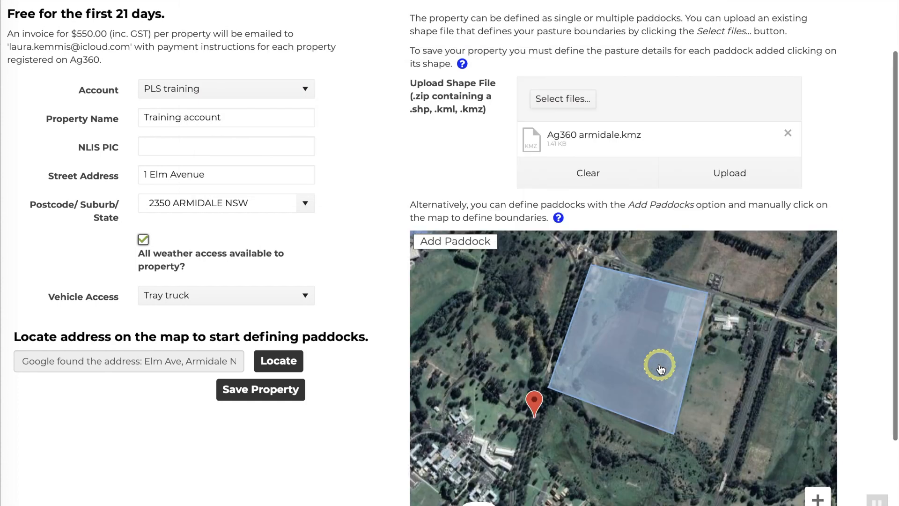
pyautogui.click(763, 170)
# - Delete the un-allocated paddocks and save the Training account property
pyautogui.scroll(-2, 851, 89)
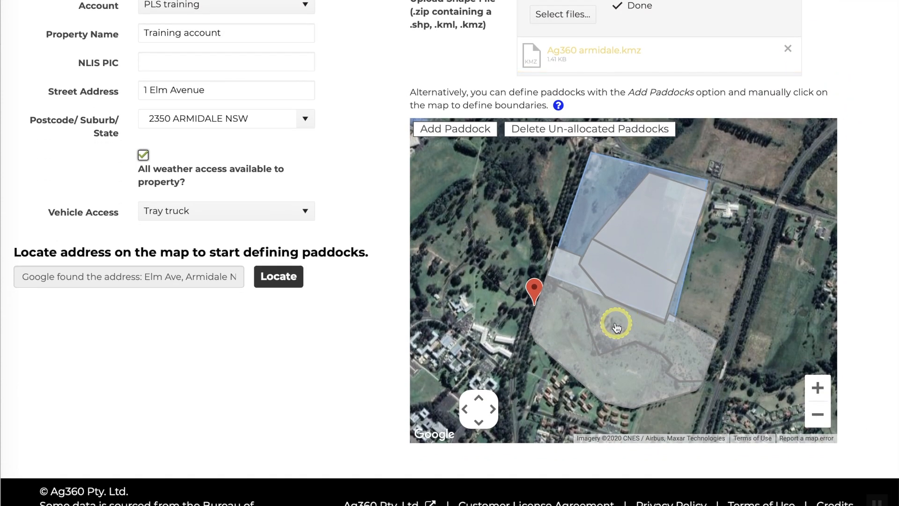
pyautogui.click(592, 220)
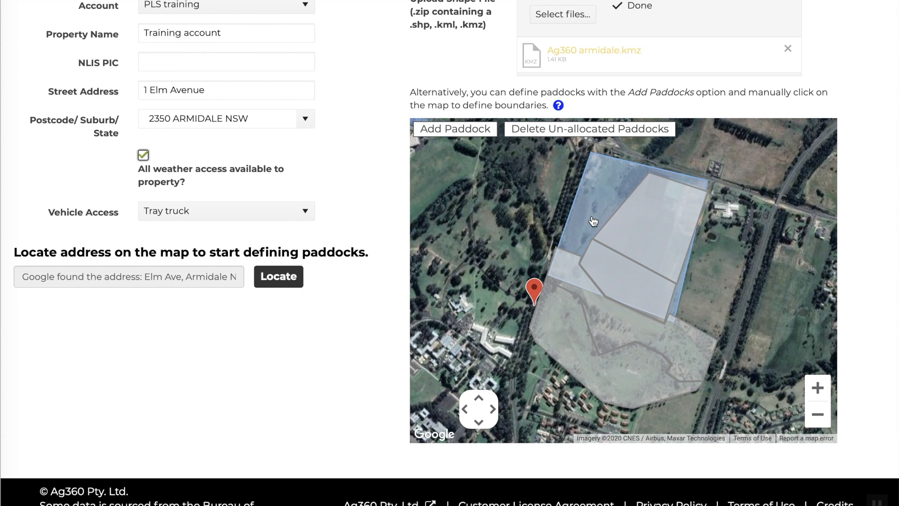
pyautogui.click(537, 134)
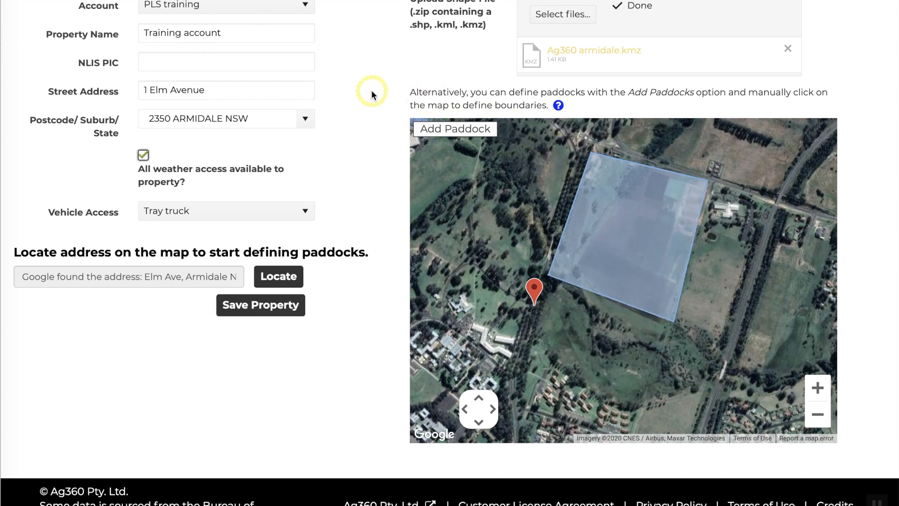
pyautogui.scroll(3, 372, 90)
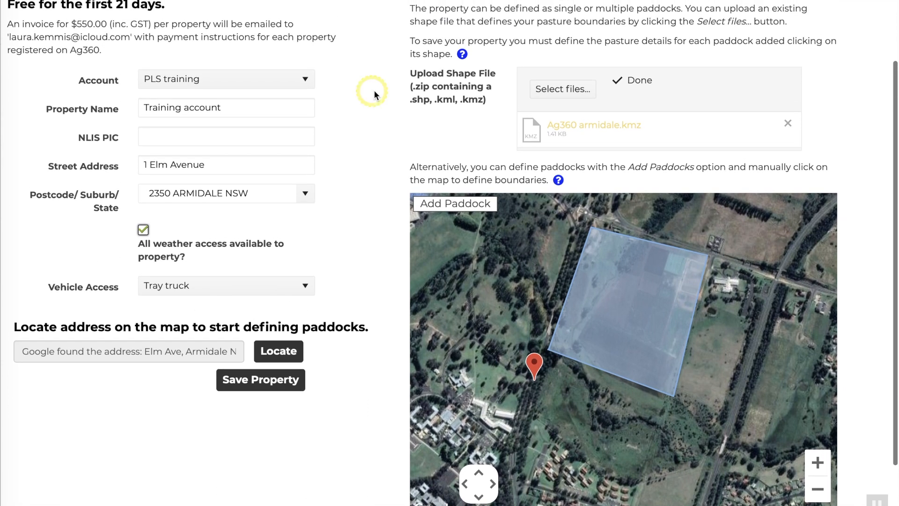
pyautogui.click(278, 381)
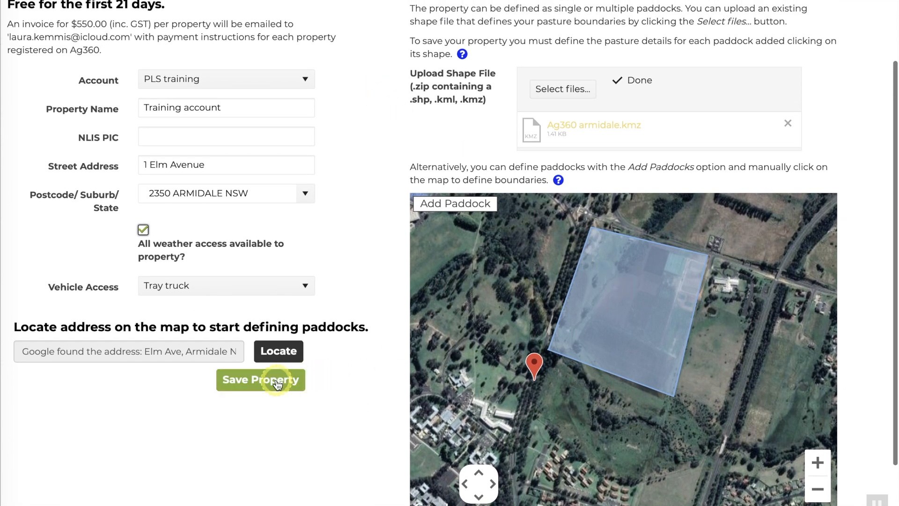